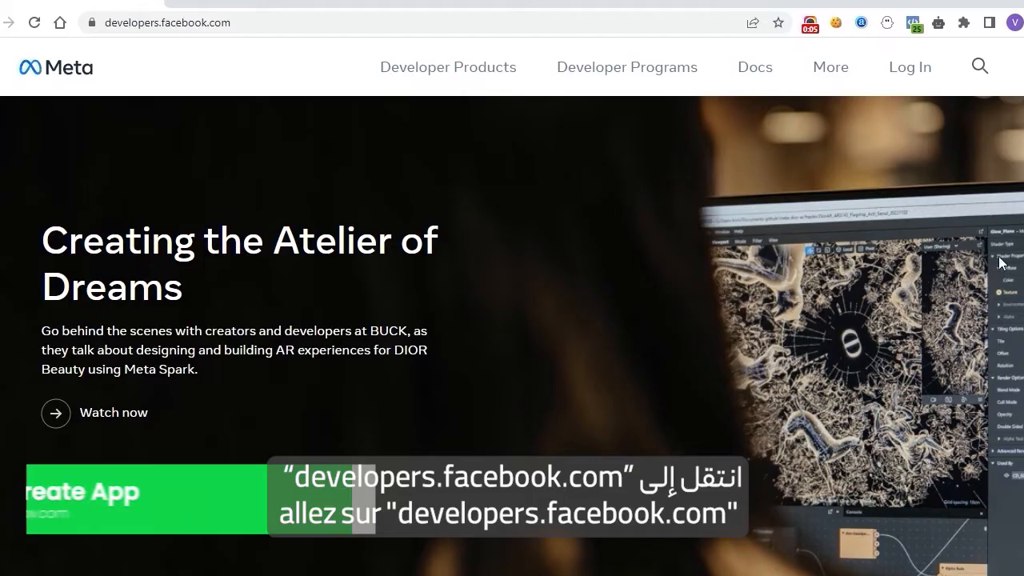
# Step: Sign in to Meta for Developers and open the My Apps dashboard
pyautogui.click(908, 77)
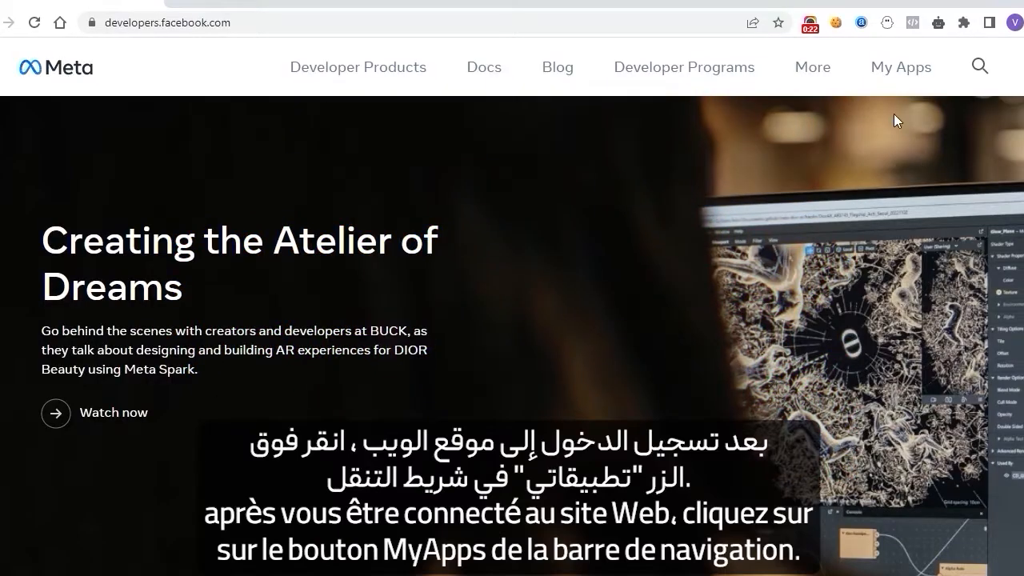
pyautogui.click(896, 70)
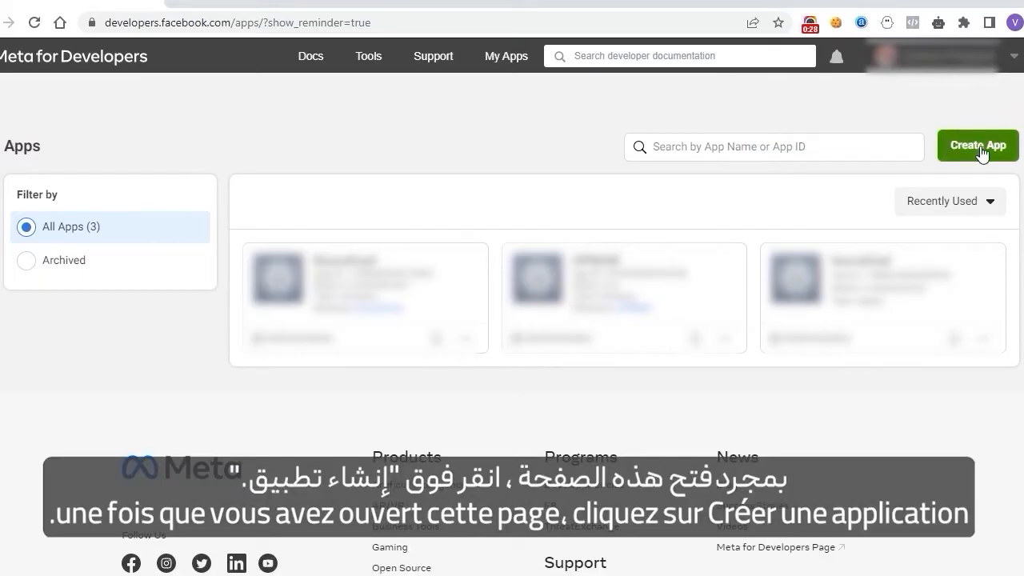
# Step: Start a new app and choose the Business app type
pyautogui.click(983, 152)
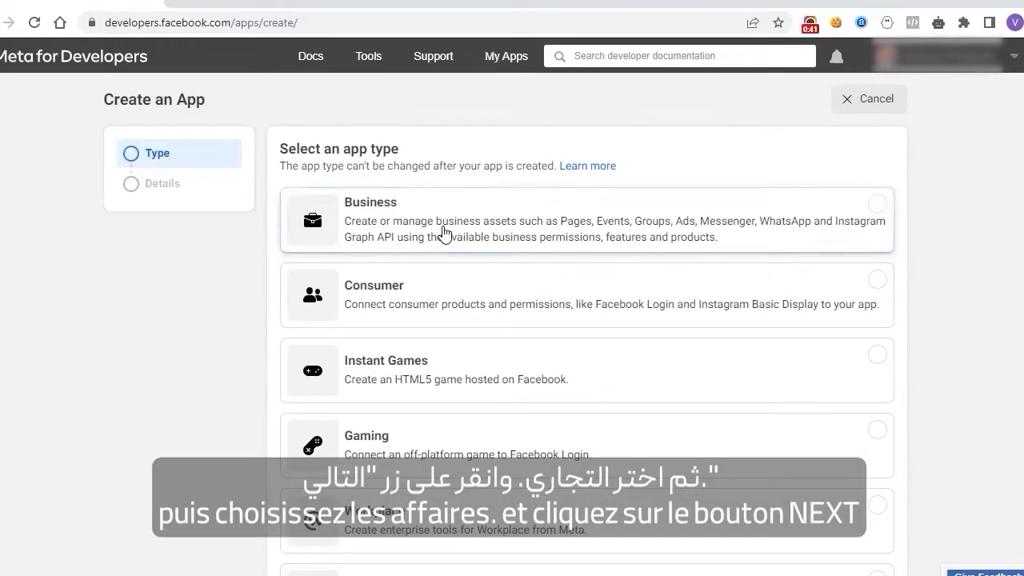
pyautogui.click(443, 235)
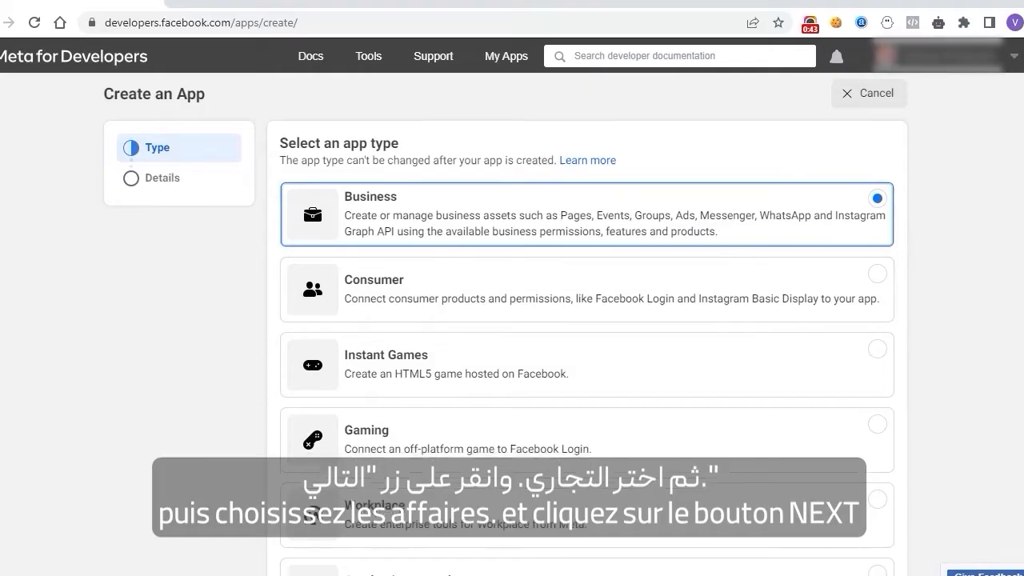
pyautogui.scroll(-3, 709, 280)
pyautogui.click(870, 547)
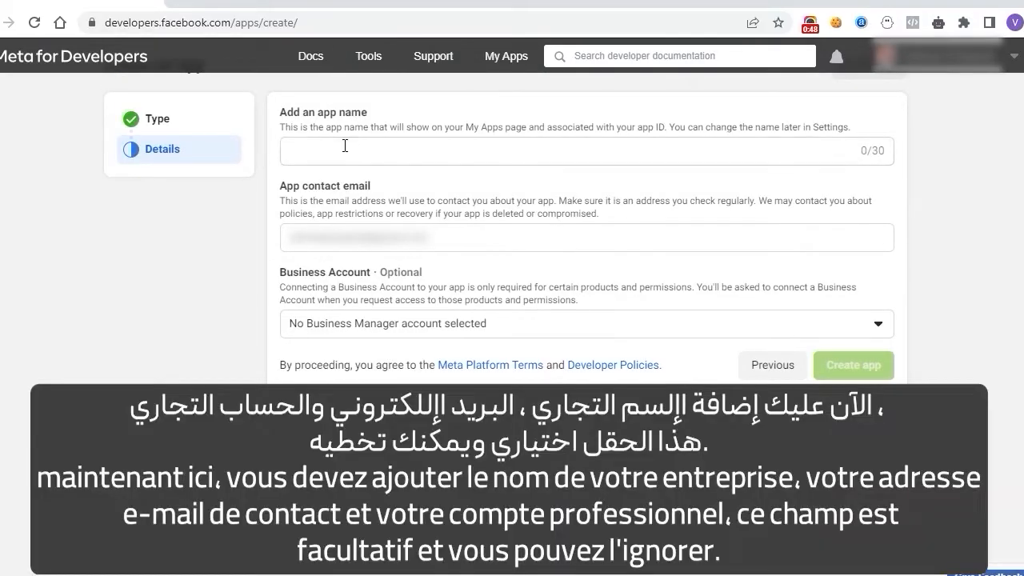
# Step: Name the app 'Akaaf Test' and link it to a business account
pyautogui.click(345, 148)
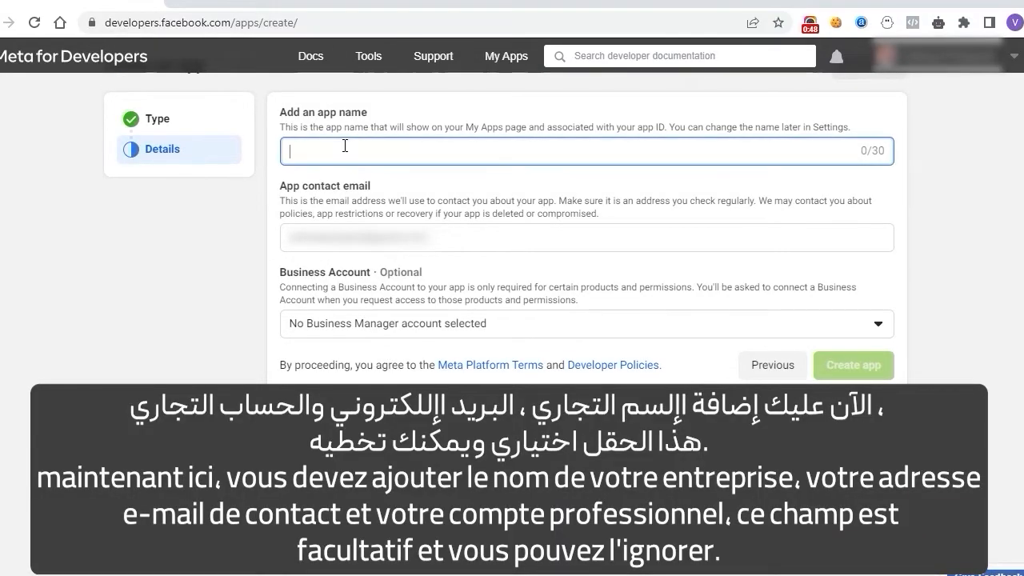
pyautogui.write('Akaaf Test')
pyautogui.click(865, 328)
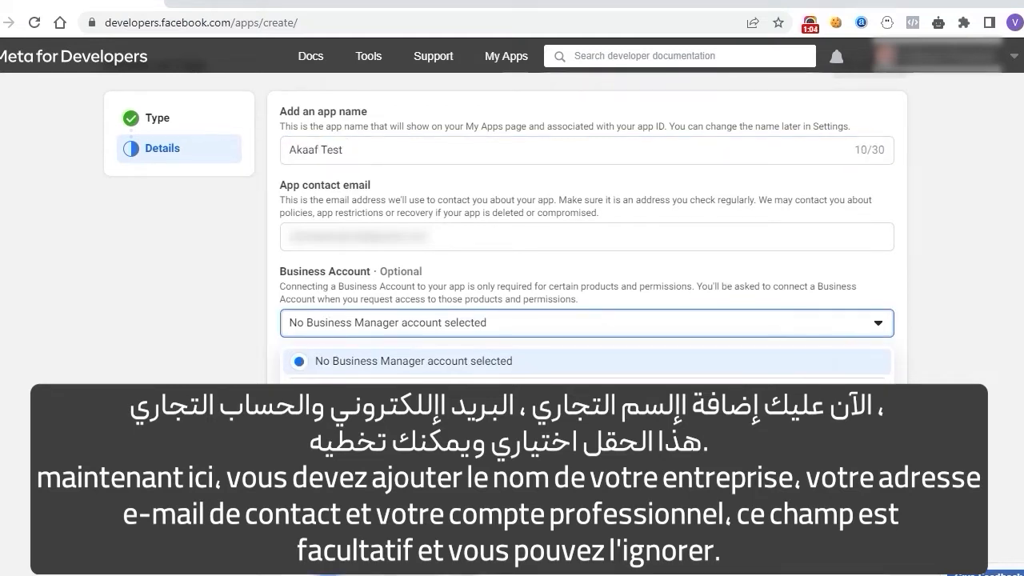
pyautogui.scroll(-1, 587, 320)
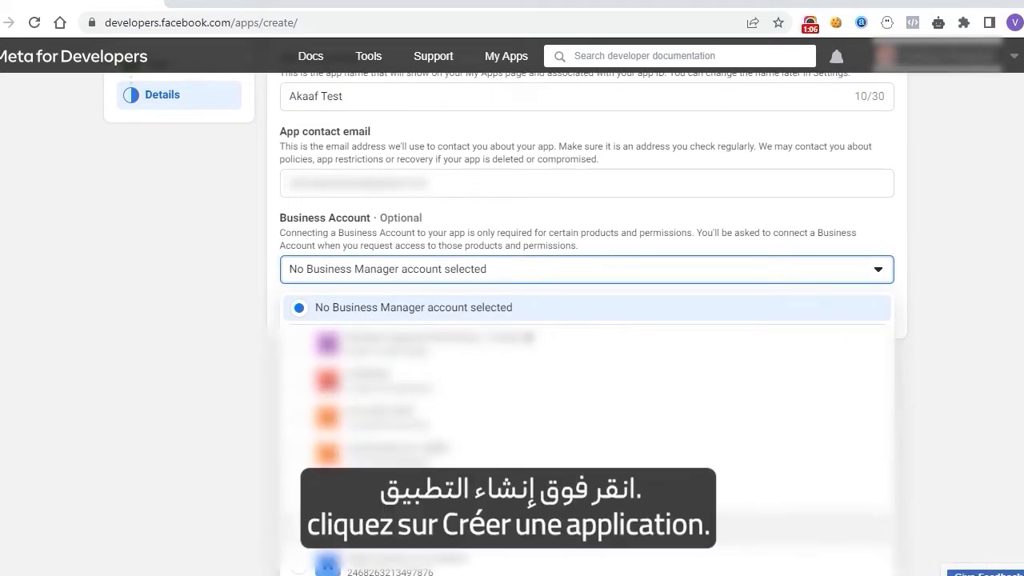
pyautogui.click(384, 564)
# Step: Create the app, confirming with the saved account password
pyautogui.click(851, 373)
pyautogui.click(438, 290)
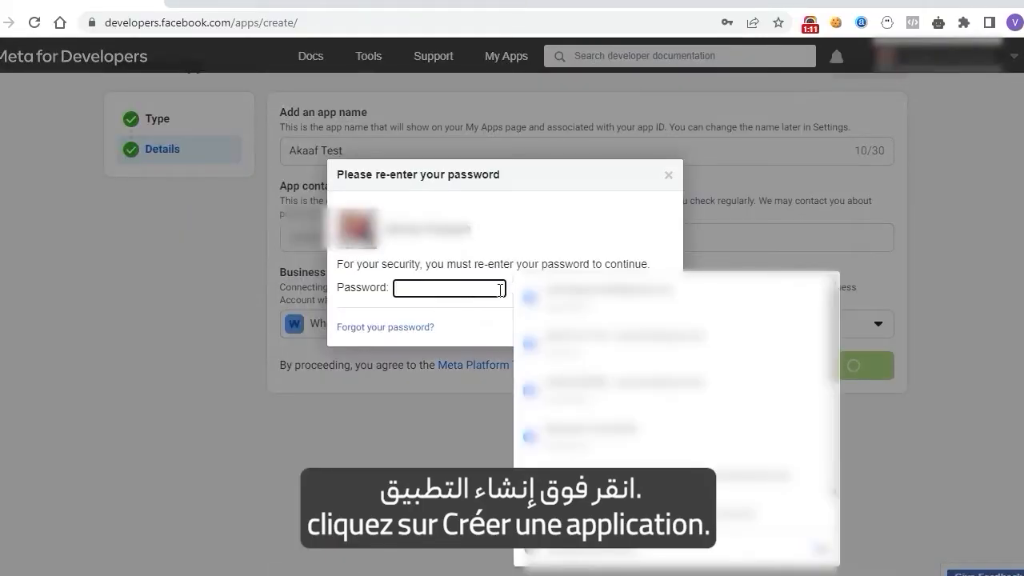
pyautogui.click(549, 293)
pyautogui.click(649, 327)
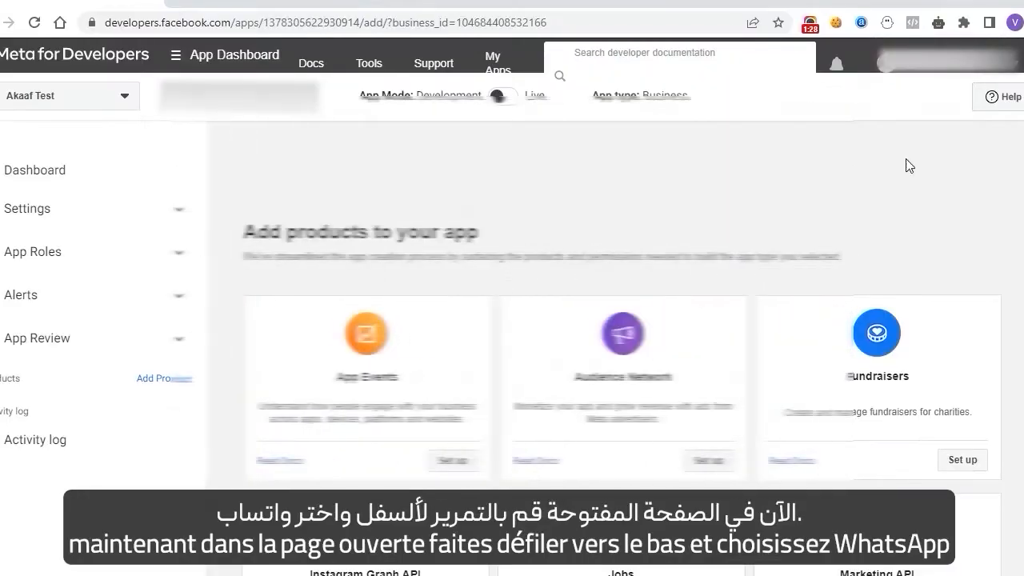
# Step: Add WhatsApp to Akaaf Test, dismiss the login notice and start using the Cloud API
pyautogui.scroll(-5, 909, 166)
pyautogui.scroll(-5, 621, 388)
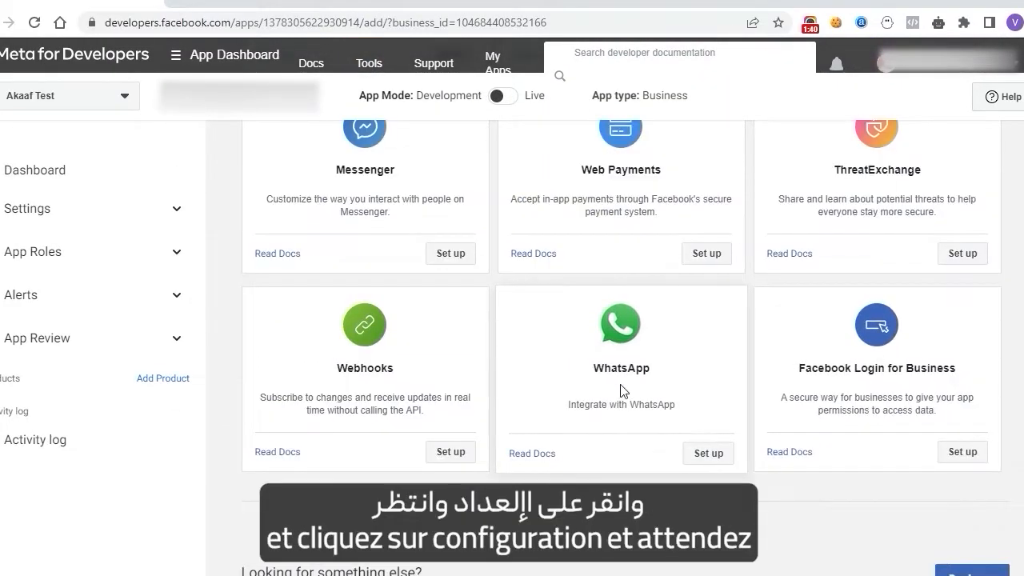
pyautogui.click(704, 453)
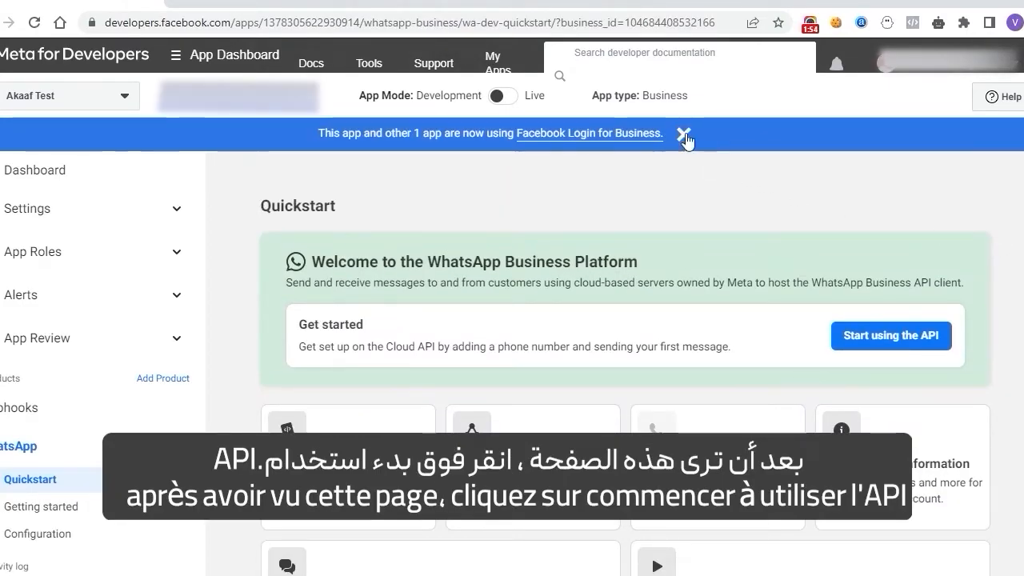
pyautogui.click(684, 131)
pyautogui.click(888, 338)
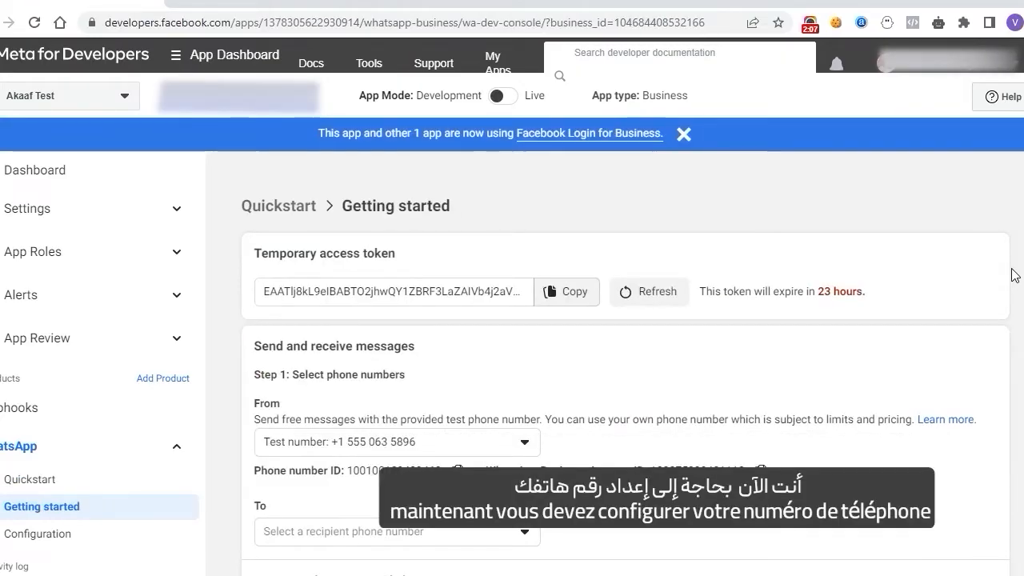
pyautogui.scroll(-3, 1000, 293)
pyautogui.scroll(-5, 624, 344)
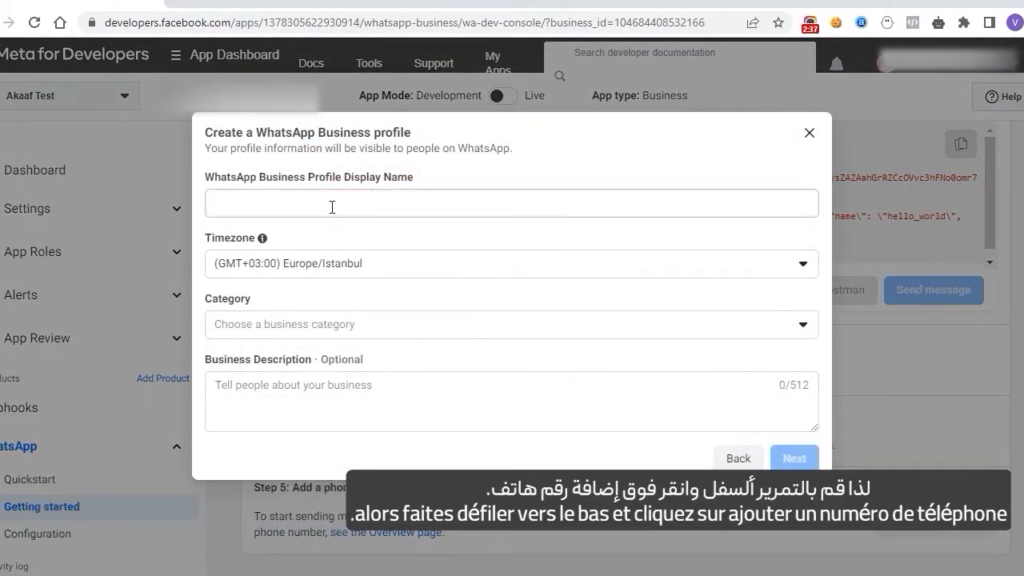
# Step: Fill the business profile with display name 'Akaftest', category Other and description 'E', then continue
pyautogui.click(332, 206)
pyautogui.write('Akaftest')
pyautogui.click(804, 324)
pyautogui.scroll(-3, 810, 480)
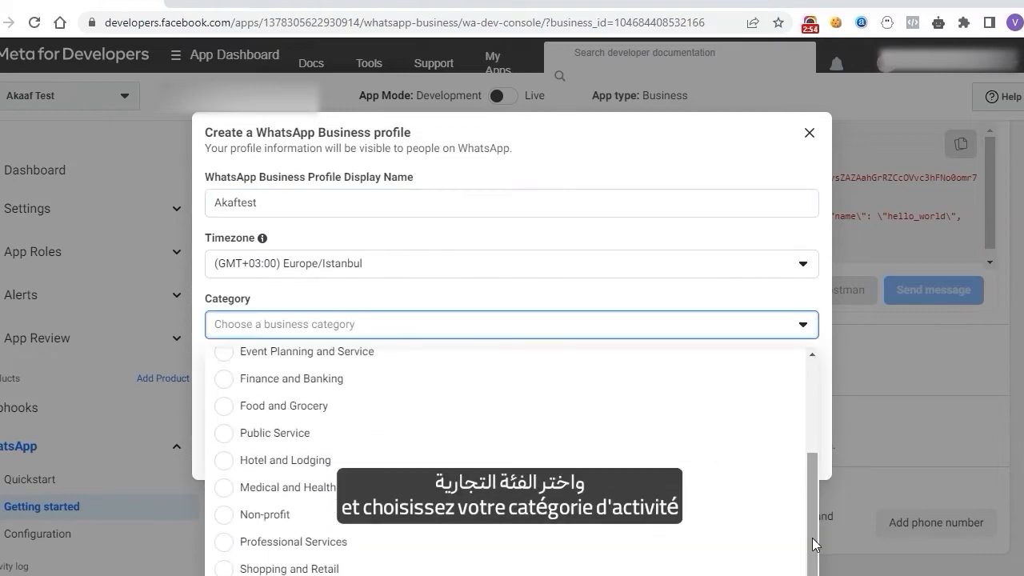
pyautogui.hotkey('ctrl', '-')
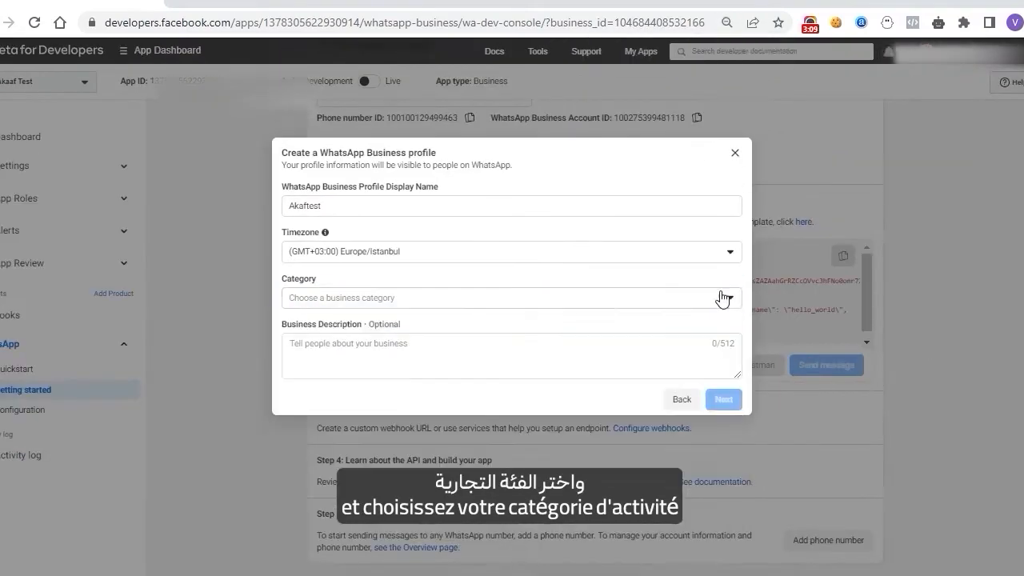
pyautogui.click(721, 298)
pyautogui.click(561, 550)
pyautogui.click(456, 362)
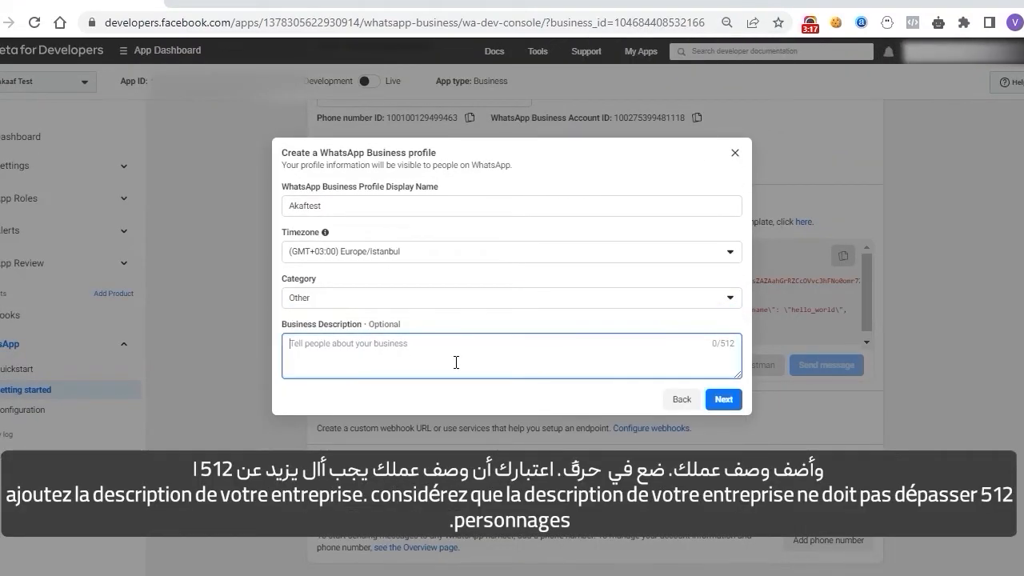
pyautogui.write('Ecomerce online shop')
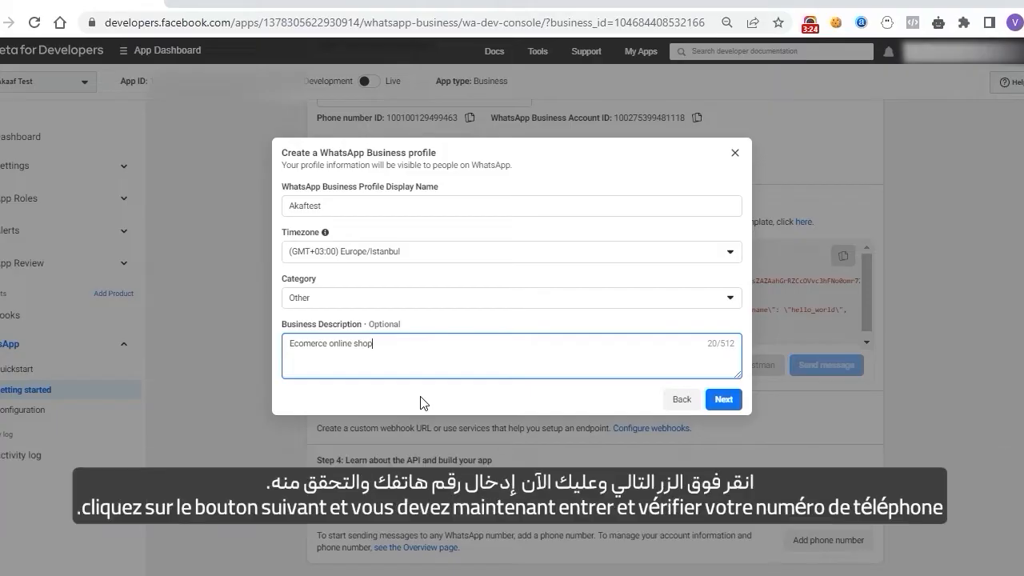
pyautogui.click(724, 400)
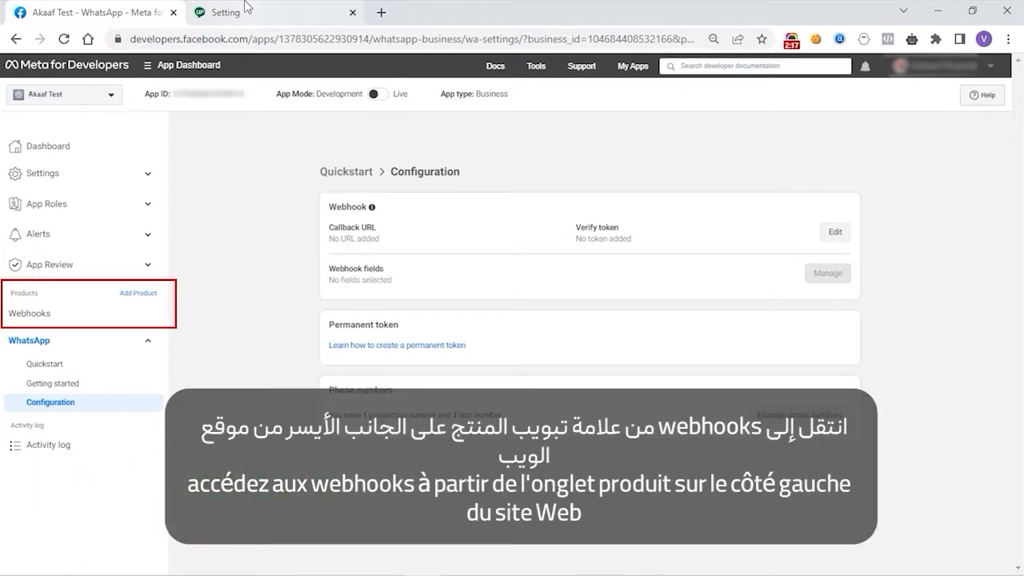
# Step: Paste the webhook callback URL, enter the verify token, and verify and save
pyautogui.click(835, 231)
pyautogui.click(437, 232)
pyautogui.hotkey('ctrl', 'v')
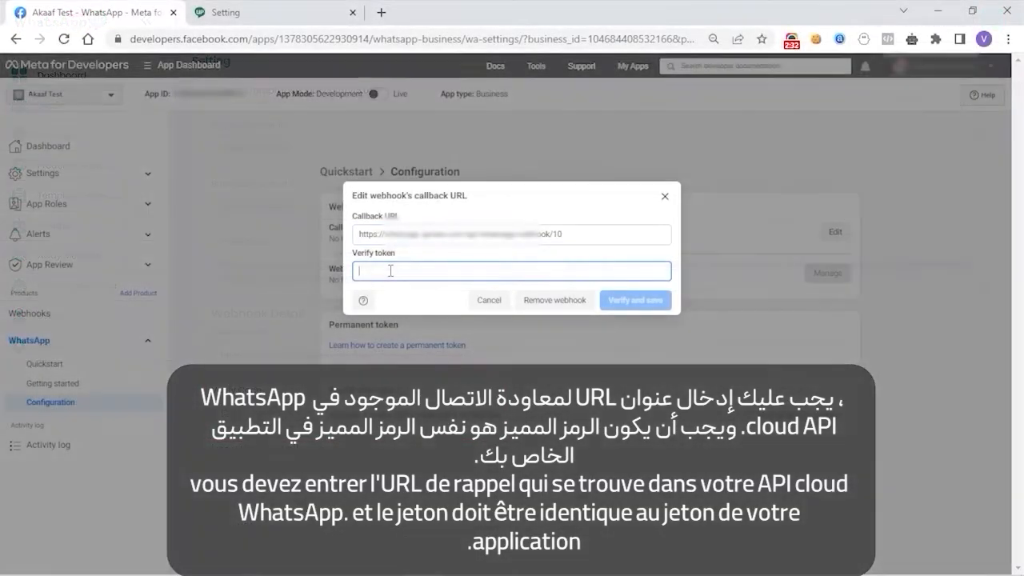
pyautogui.write('1234')
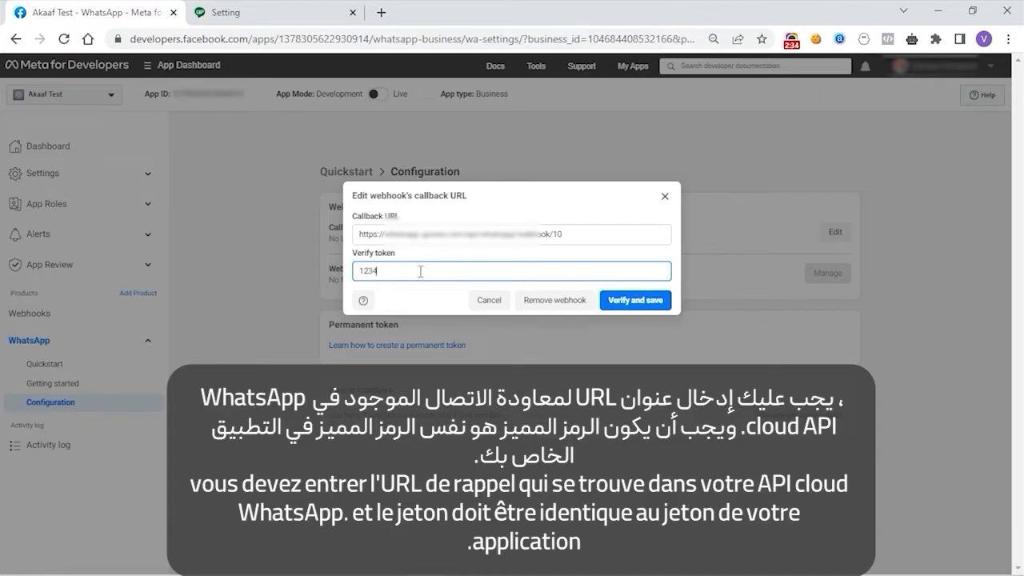
pyautogui.click(642, 304)
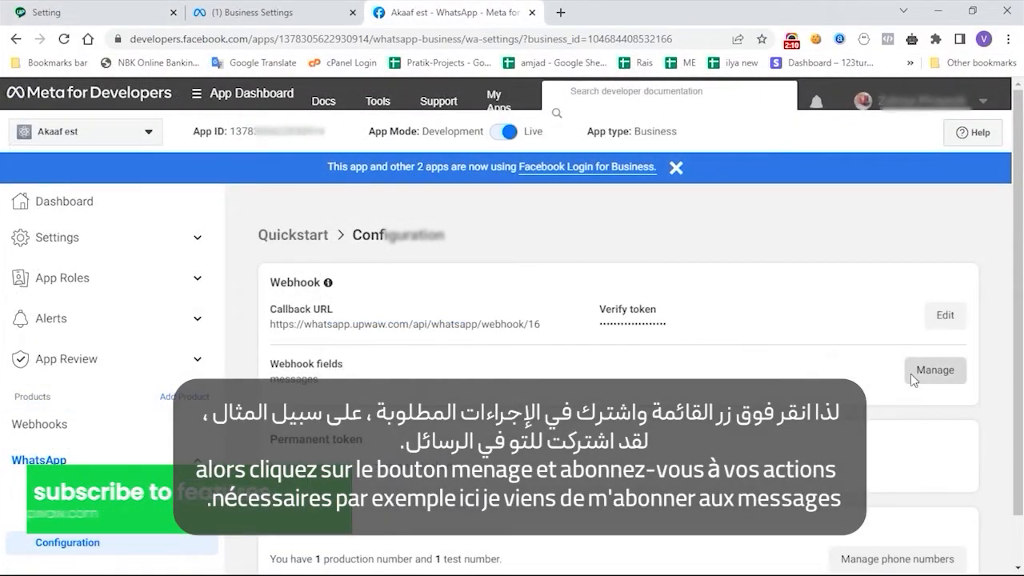
# Step: Subscribe the webhook to the messages field, then open System users in Business Settings
pyautogui.click(912, 372)
pyautogui.moveTo(880, 332); pyautogui.dragTo(873, 400)
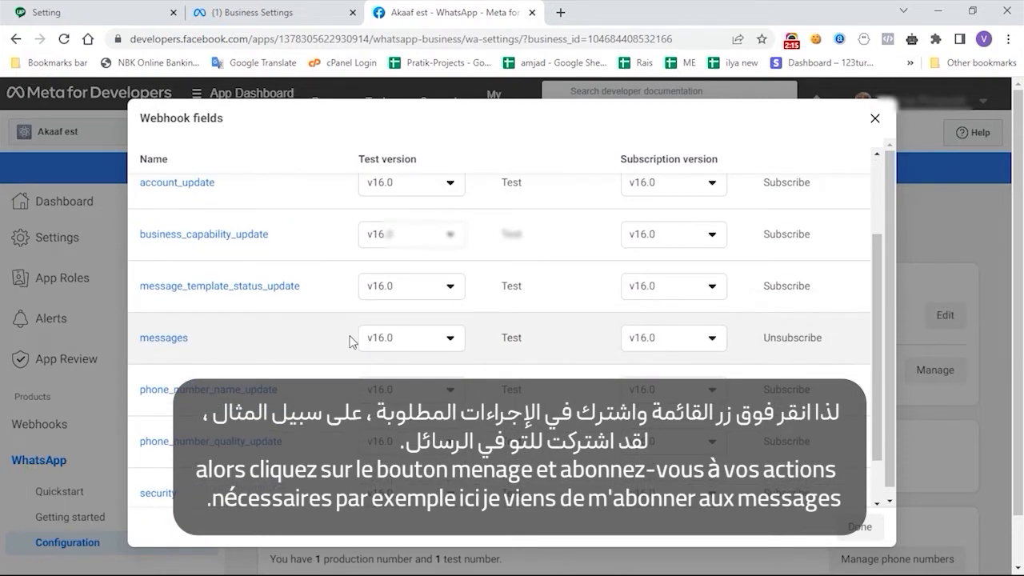
pyautogui.click(854, 526)
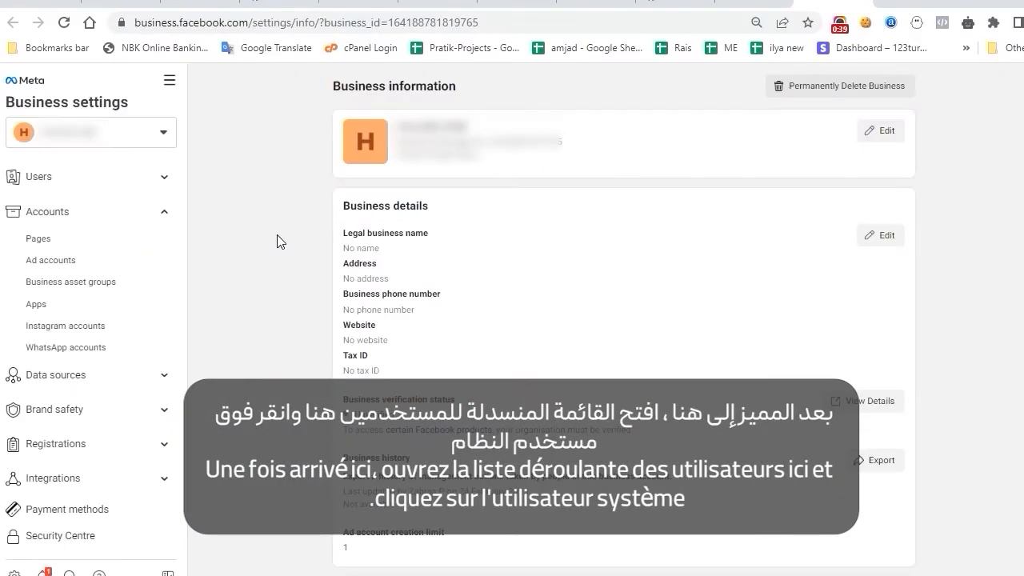
pyautogui.click(164, 178)
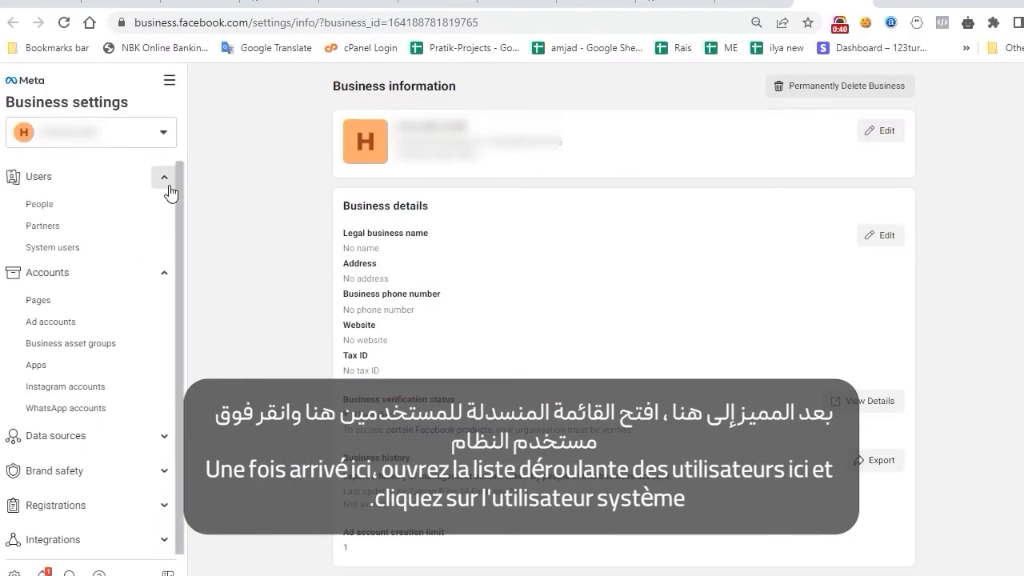
pyautogui.click(62, 250)
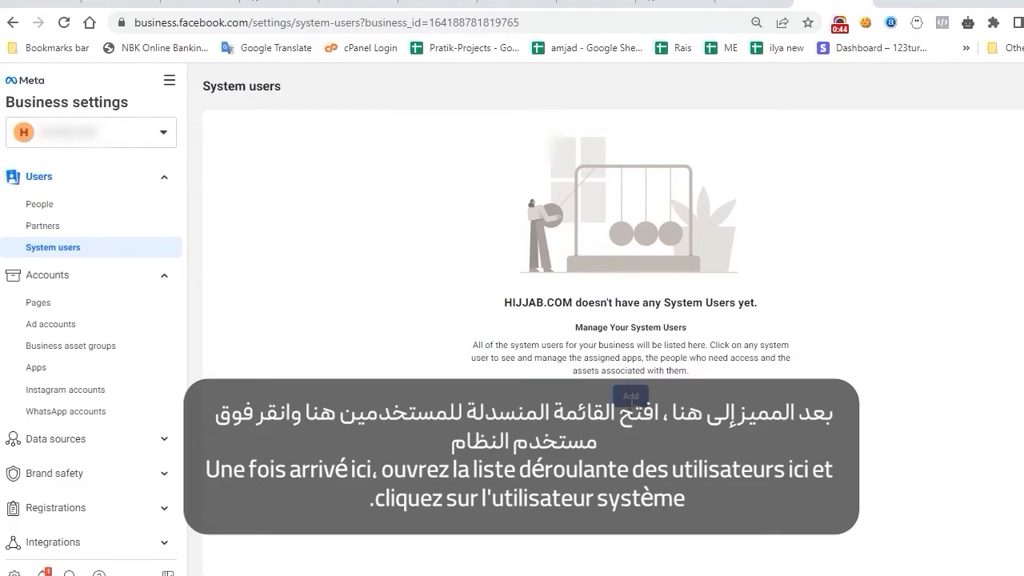
# Step: Create system user 'whatsappsystemuser' with the Admin role
pyautogui.click(630, 396)
pyautogui.click(479, 246)
pyautogui.write('whatsap')
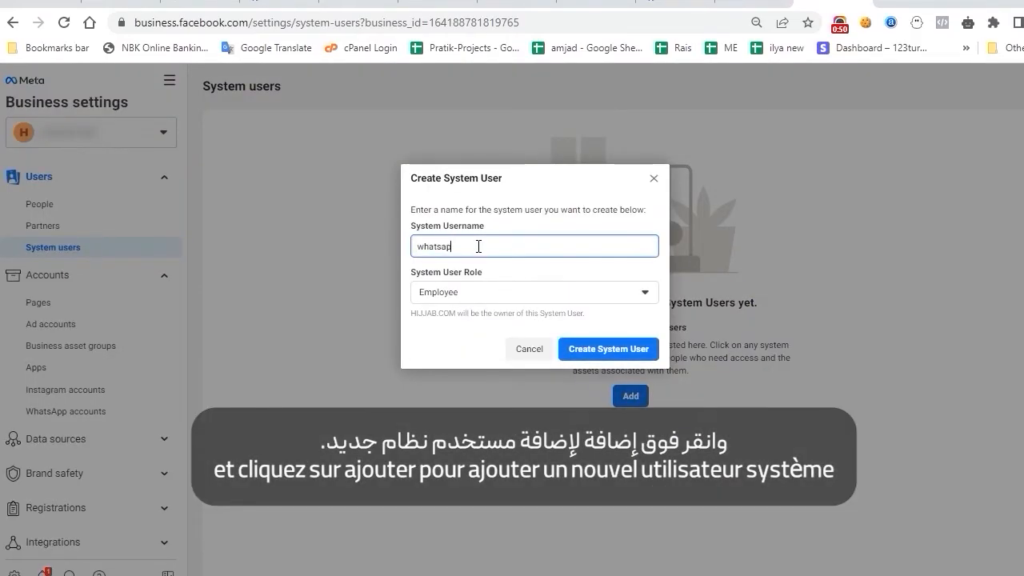
pyautogui.write('p')
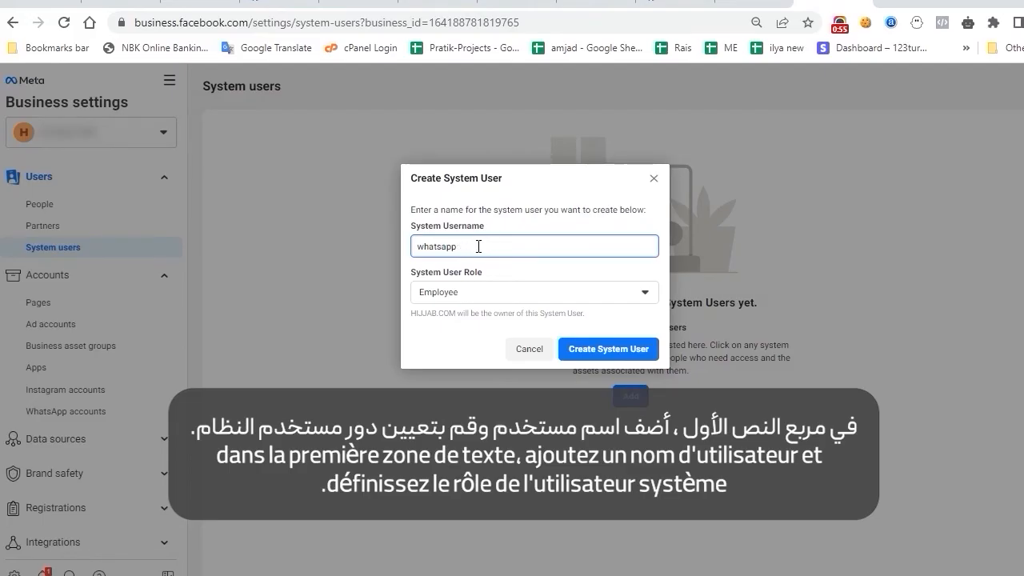
pyautogui.write('systemuser')
pyautogui.click(513, 313)
pyautogui.click(509, 294)
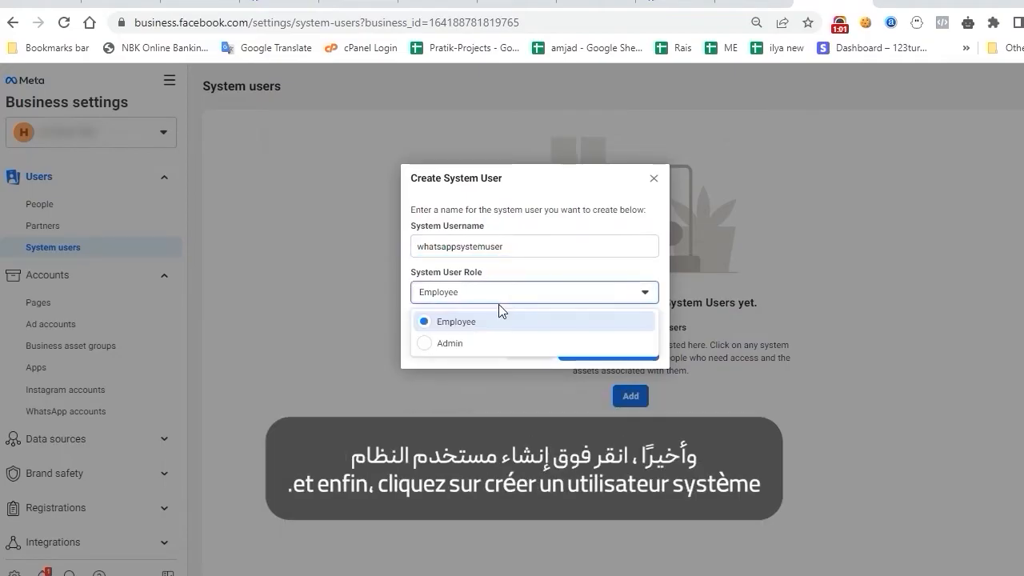
pyautogui.click(469, 346)
pyautogui.click(599, 352)
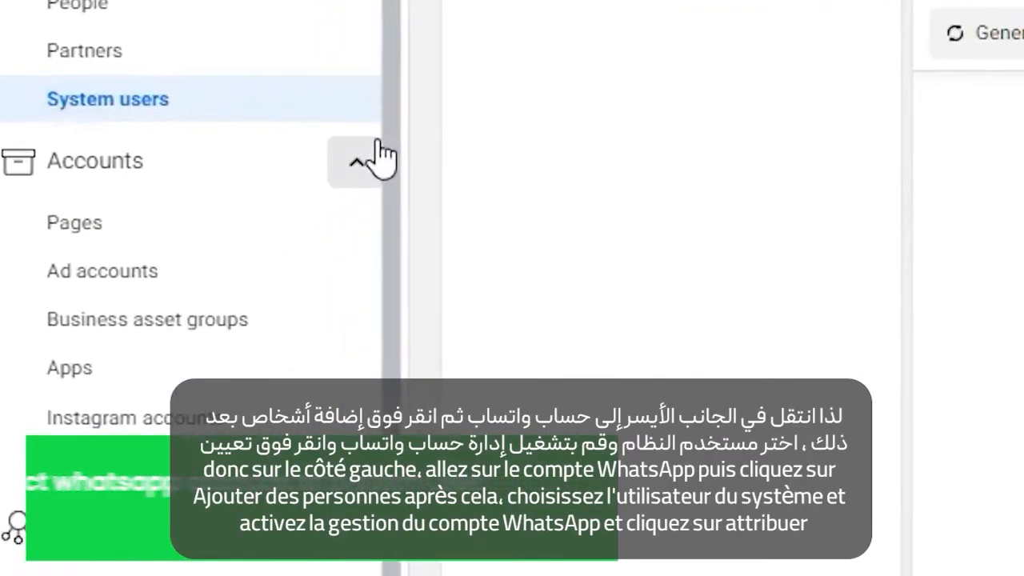
# Step: Add whatsappsystemuser to the Test WhatsApp Business Account with full Manage WhatsApp account control
pyautogui.click(212, 504)
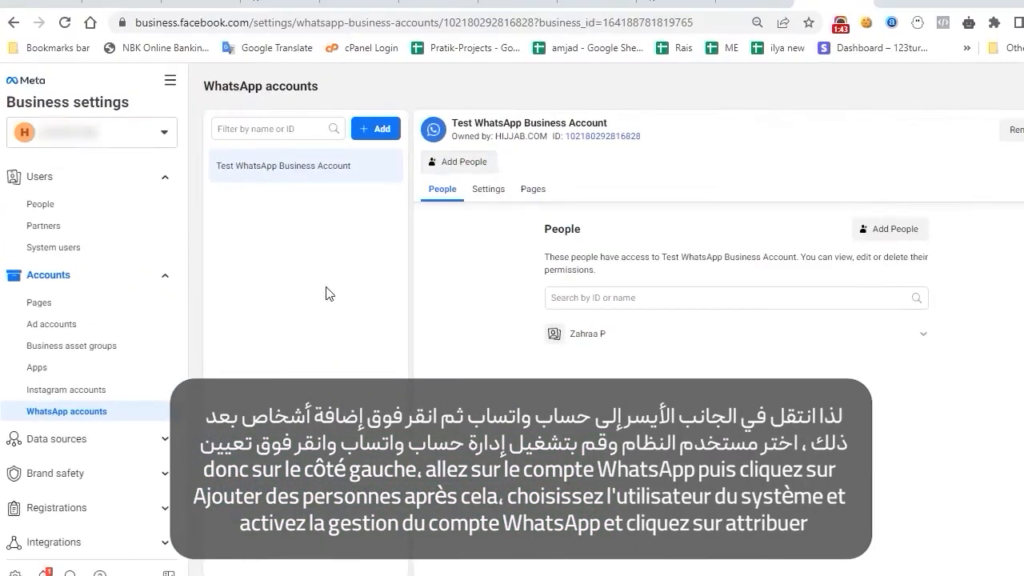
pyautogui.click(460, 162)
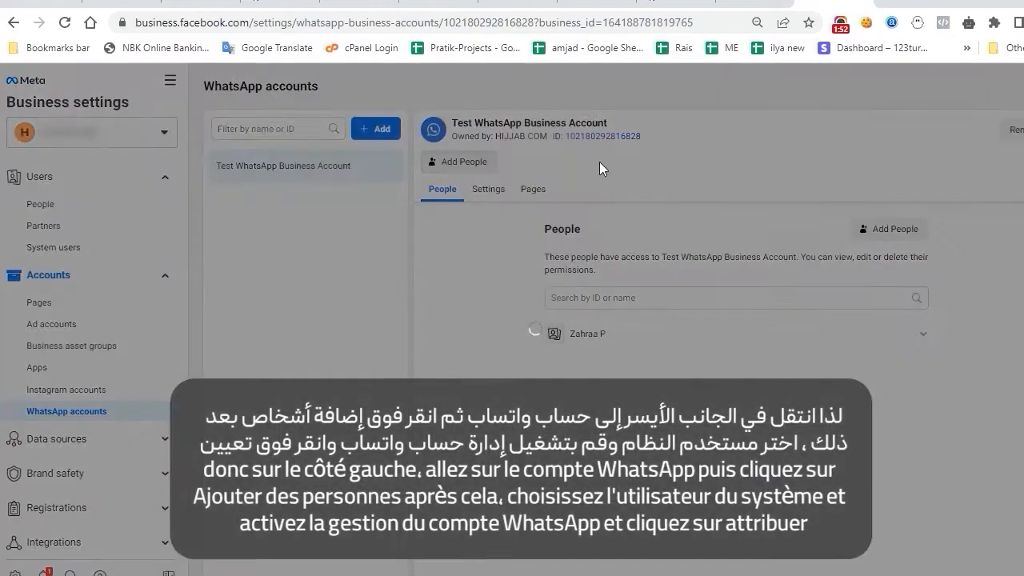
pyautogui.click(445, 271)
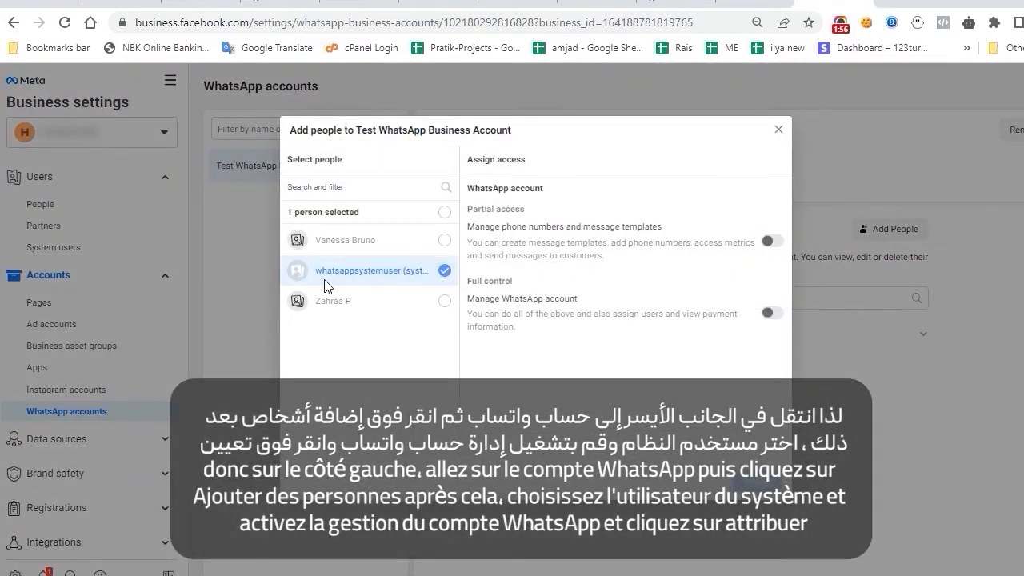
pyautogui.click(772, 313)
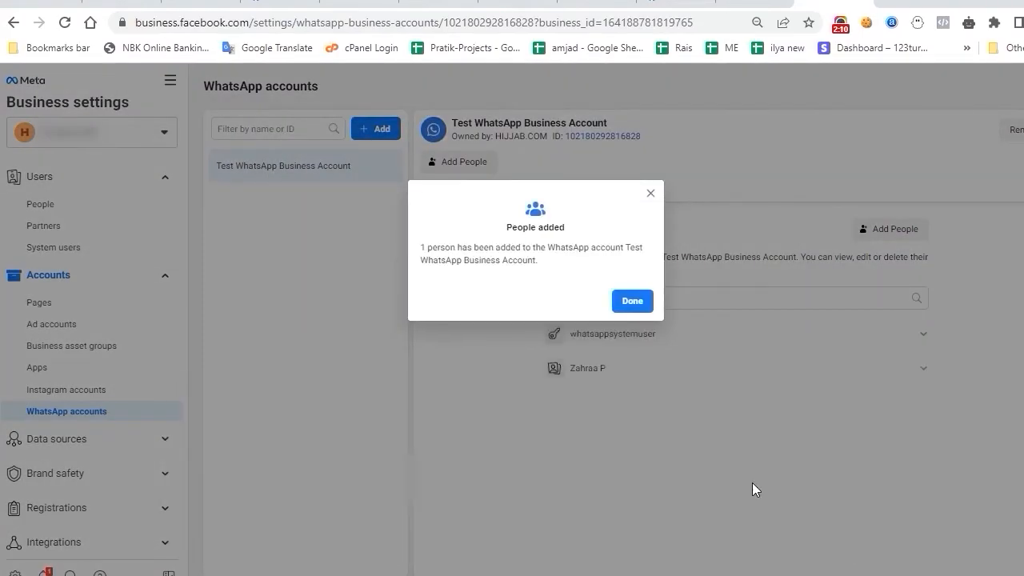
pyautogui.click(632, 302)
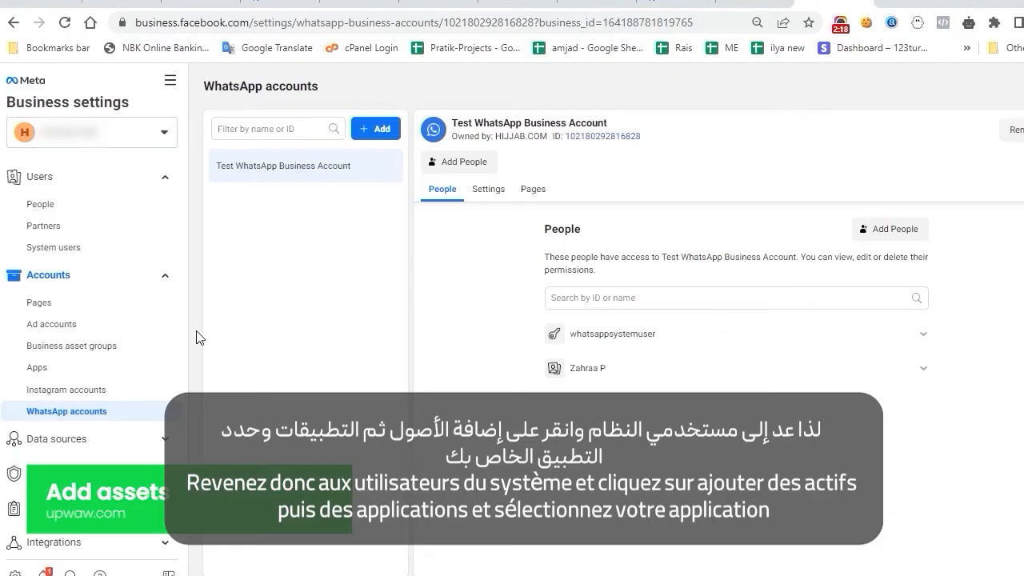
# Step: Assign the Akaaf Test app to whatsappsystemuser with full Manage app control
pyautogui.click(152, 247)
pyautogui.click(662, 218)
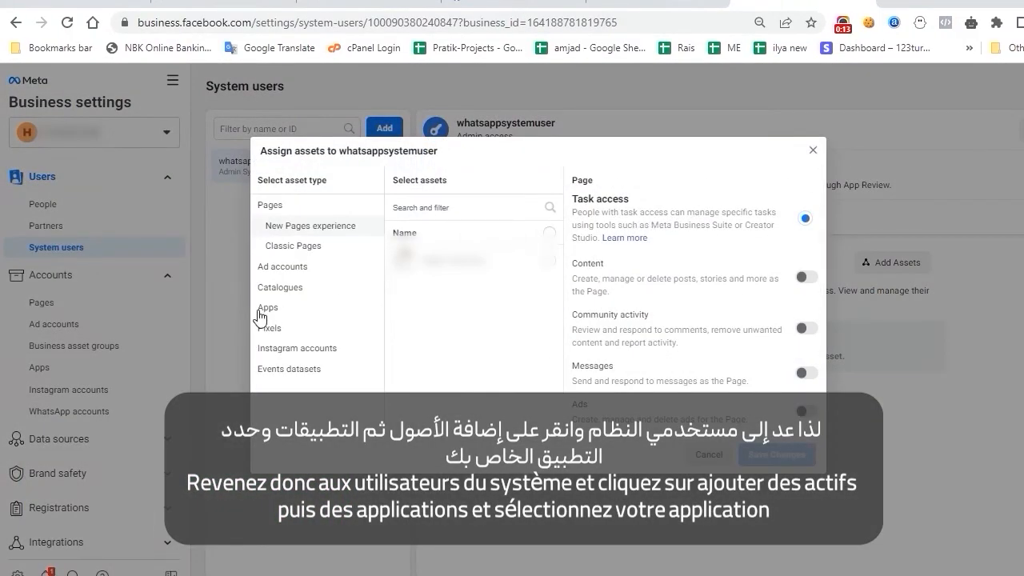
pyautogui.click(260, 314)
pyautogui.click(552, 264)
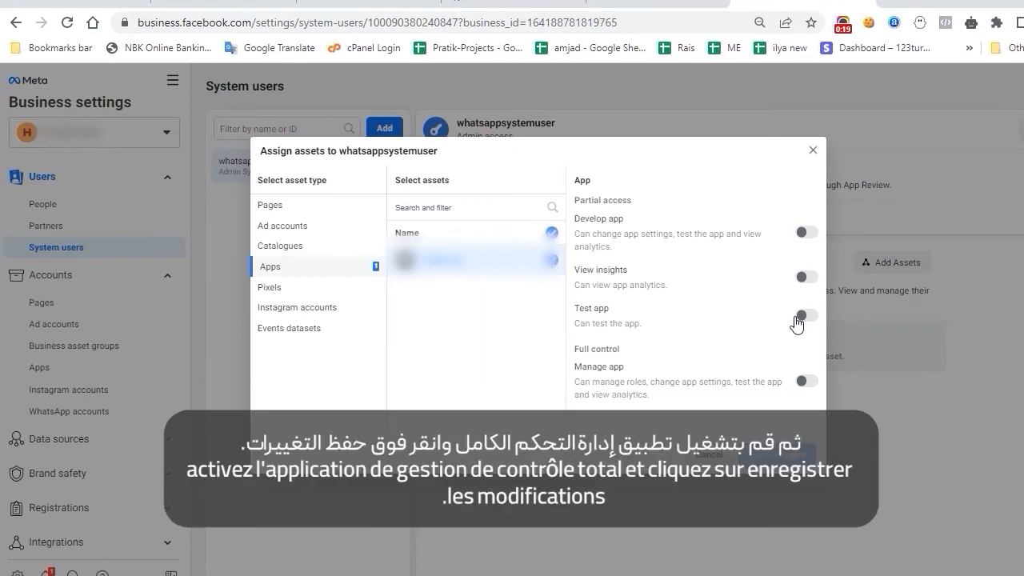
pyautogui.click(806, 382)
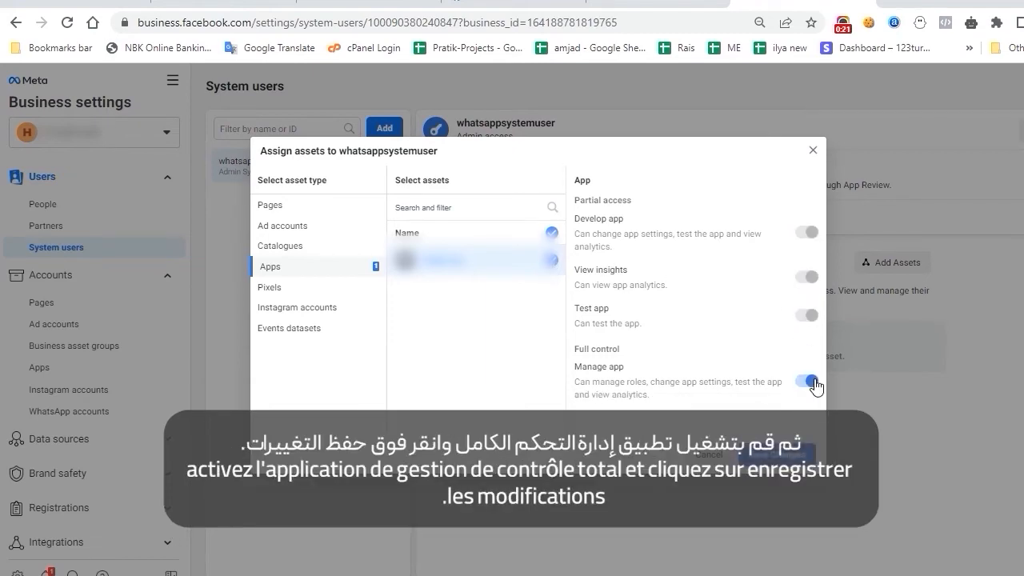
pyautogui.click(775, 454)
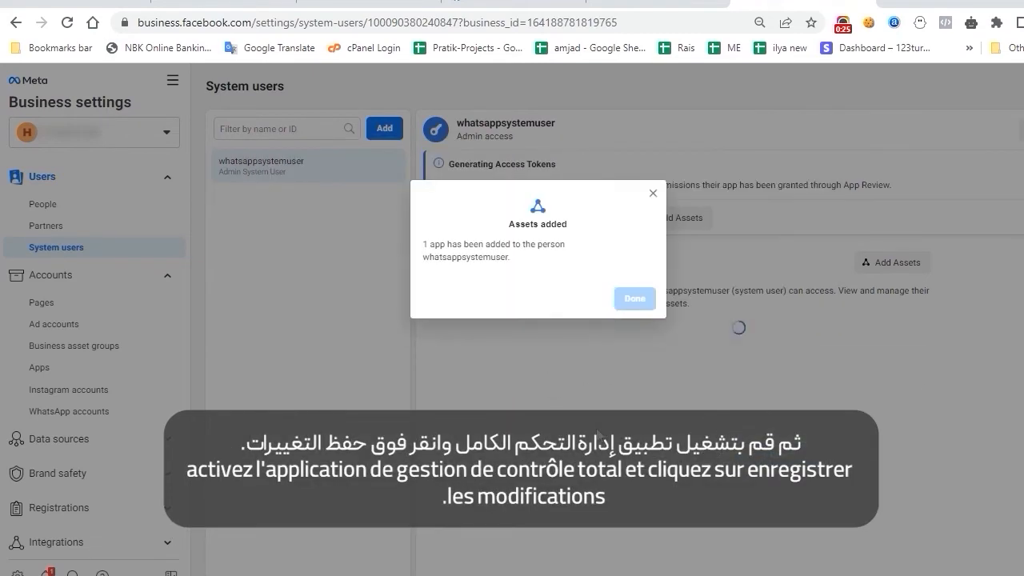
pyautogui.click(635, 297)
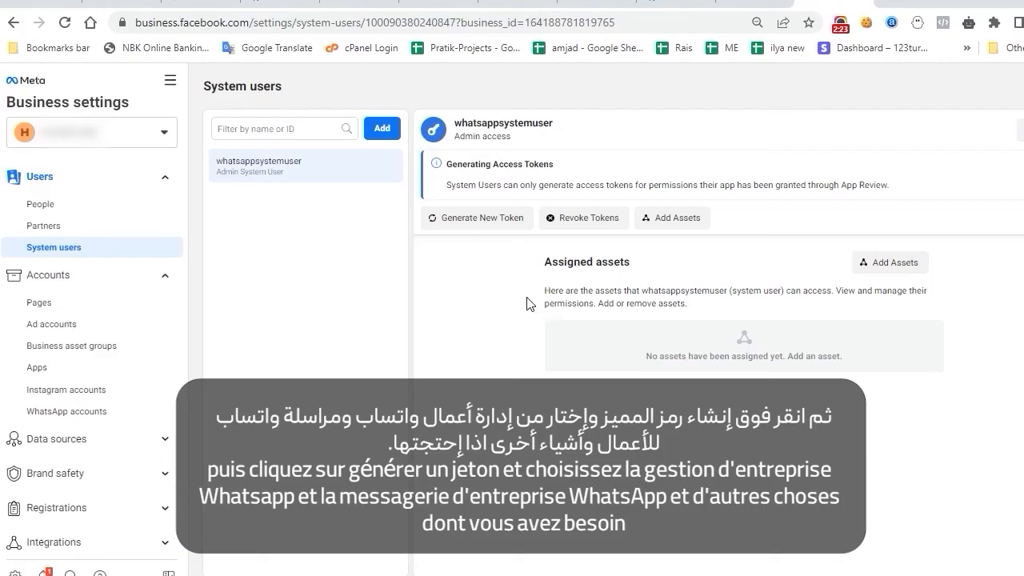
# Step: Generate a new token with whatsapp_business_management and whatsapp_business_messaging permissions
pyautogui.click(462, 224)
pyautogui.scroll(-15, 536, 240)
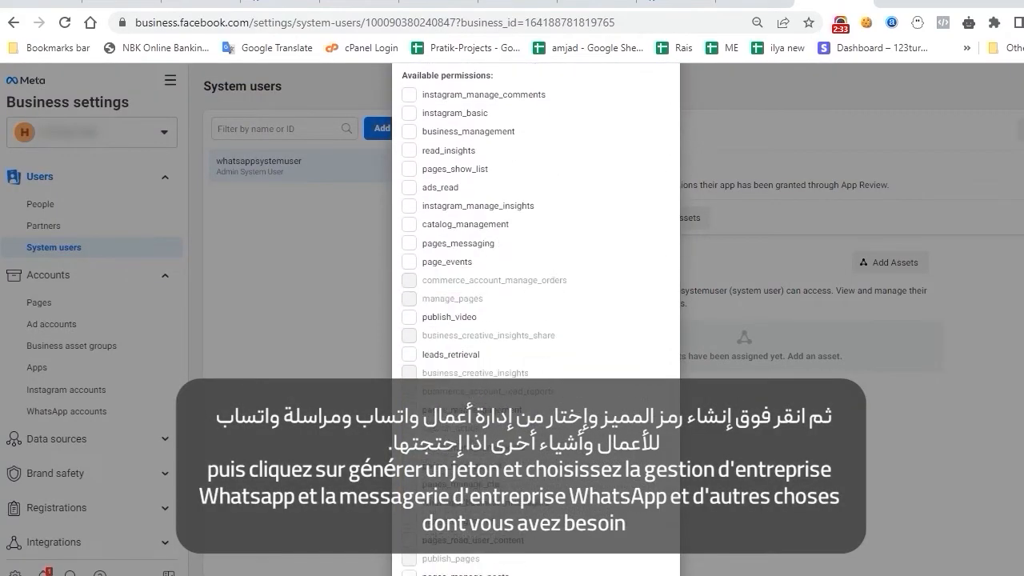
pyautogui.scroll(-2, 536, 320)
pyautogui.scroll(1, 536, 320)
pyautogui.click(410, 331)
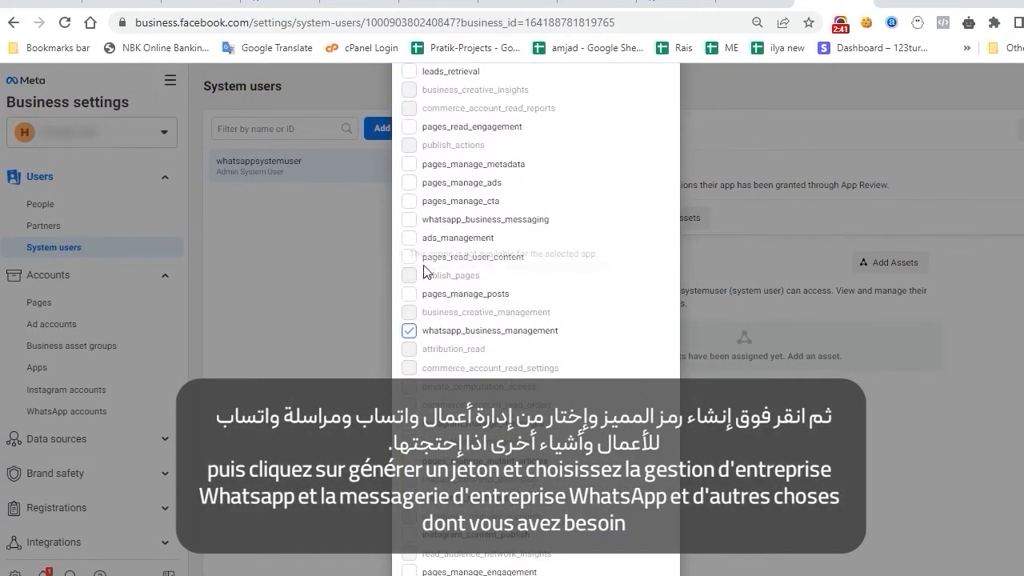
pyautogui.click(410, 221)
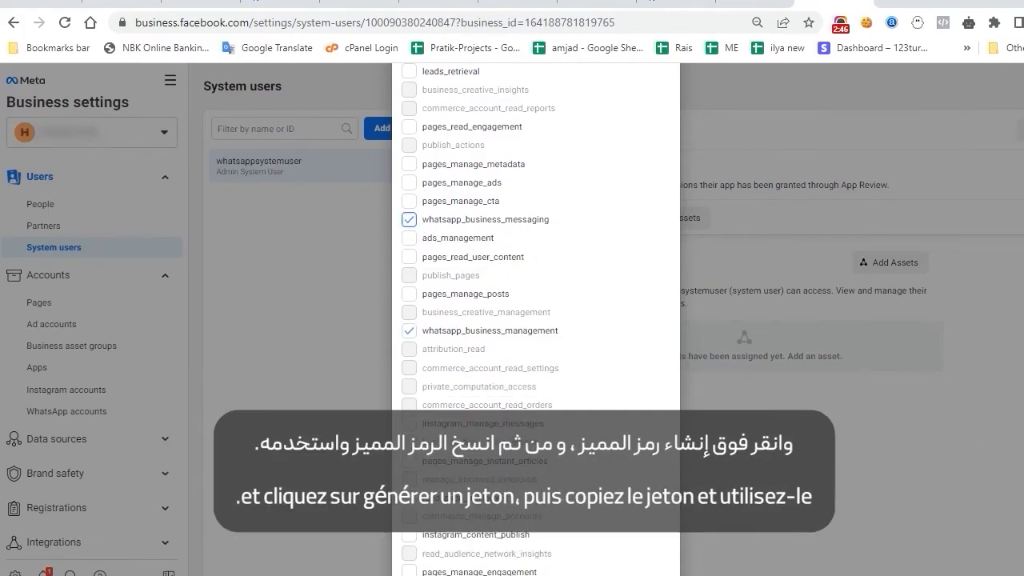
pyautogui.scroll(-3, 616, 481)
pyautogui.click(618, 549)
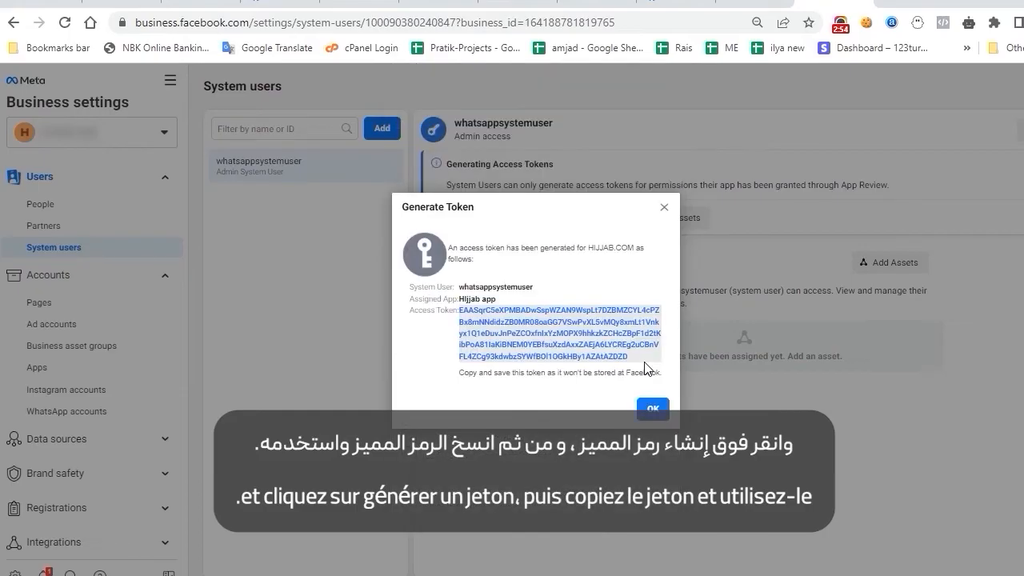
# Step: Select and copy the generated access token
pyautogui.moveTo(643, 359); pyautogui.dragTo(468, 315)
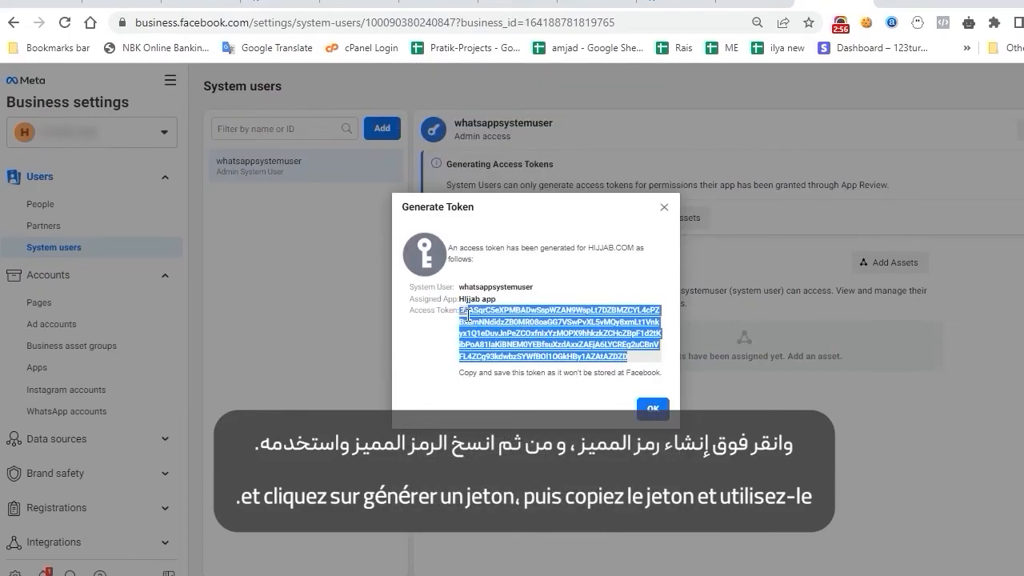
pyautogui.rightClick(488, 319)
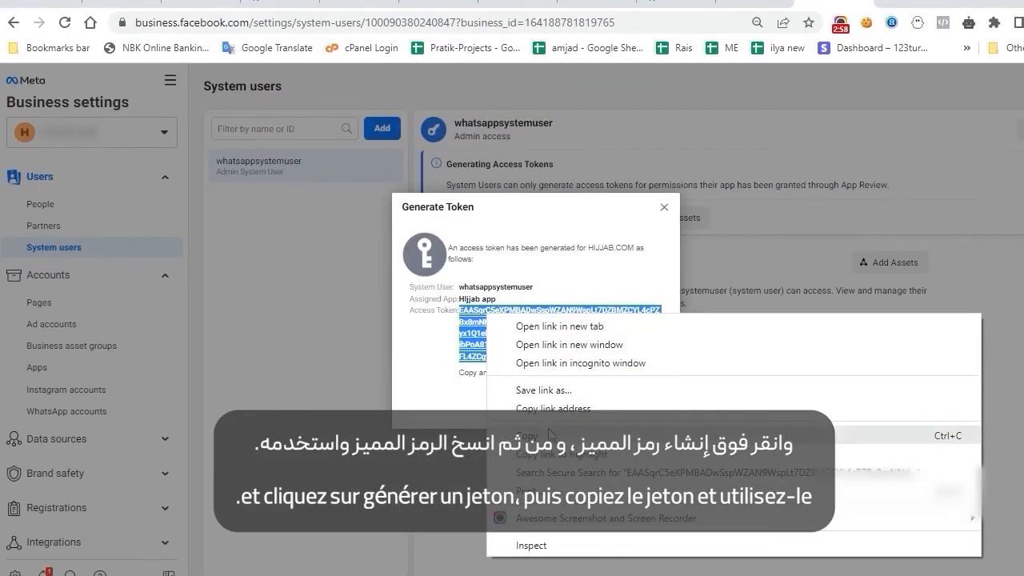
pyautogui.click(553, 437)
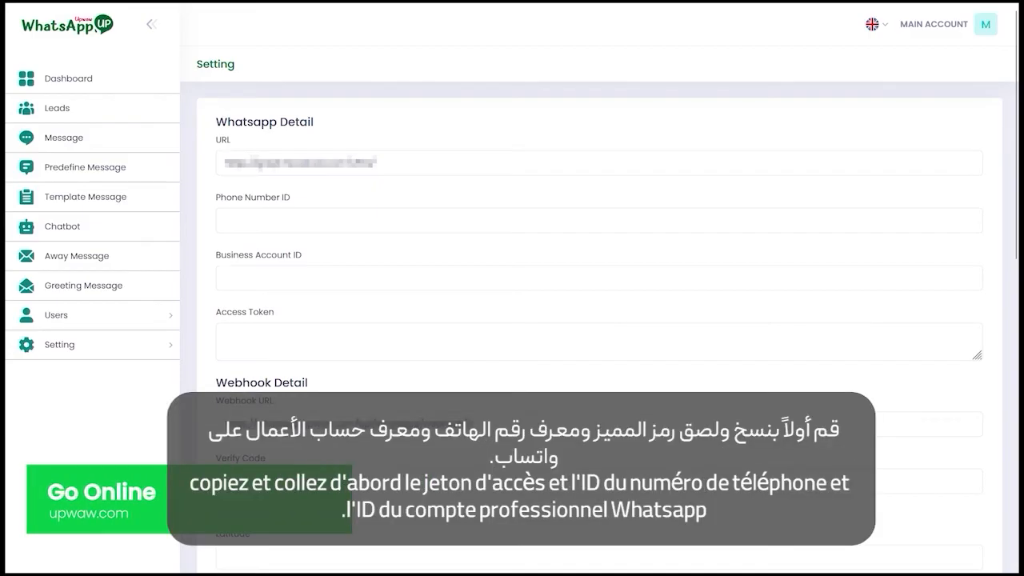
# Step: Paste the copied system user token into WhatsApp Up's Access Token field
pyautogui.hotkey('ctrl', 'v')
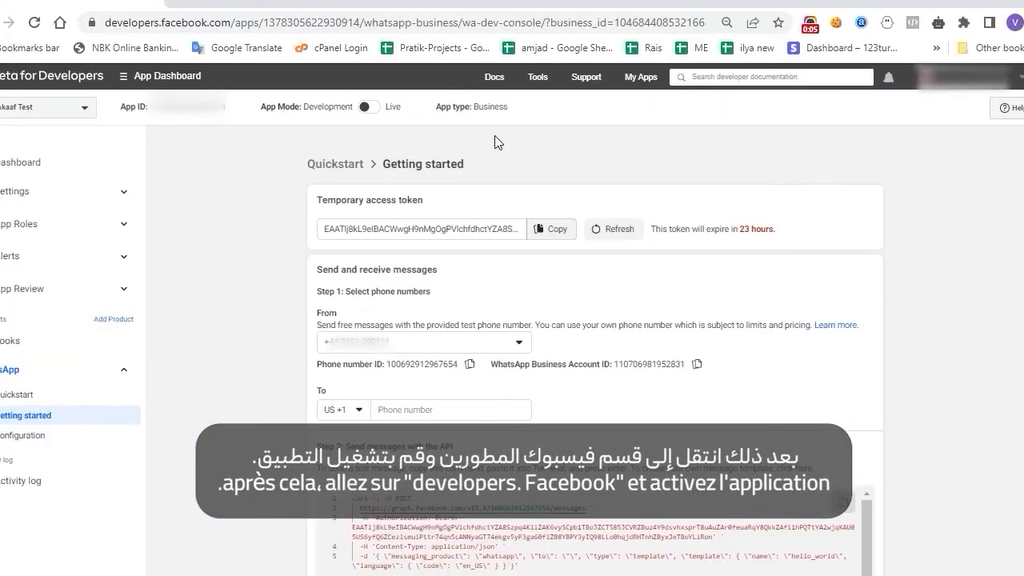
# Step: Try switching the app from Development to Live, then go to its Basic Settings
pyautogui.click(369, 106)
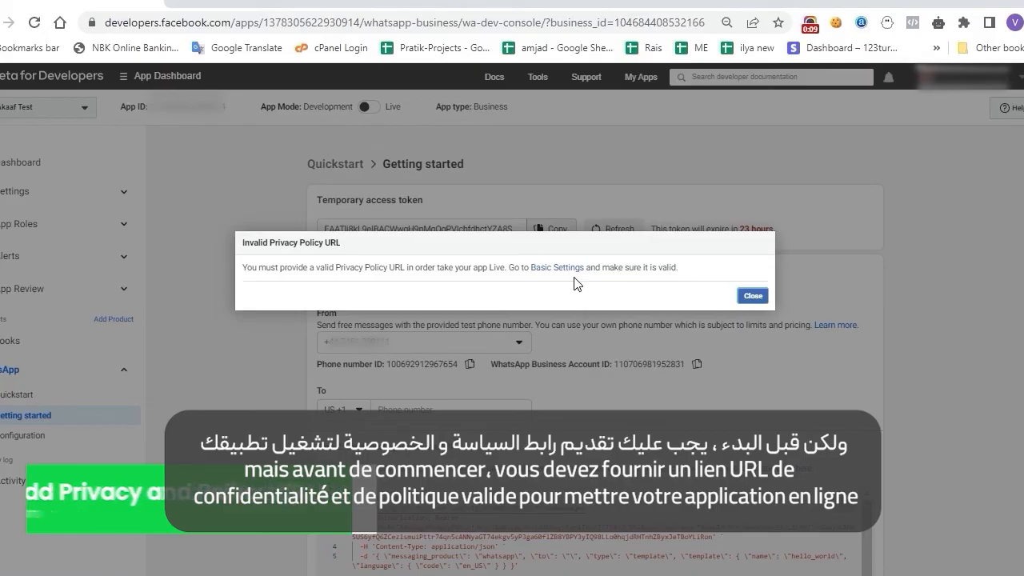
pyautogui.click(559, 268)
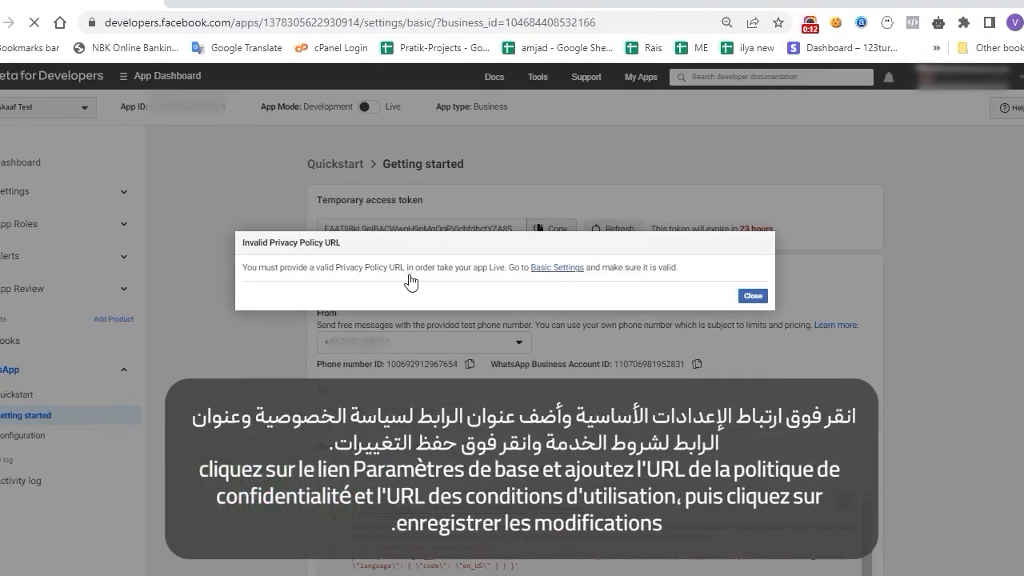